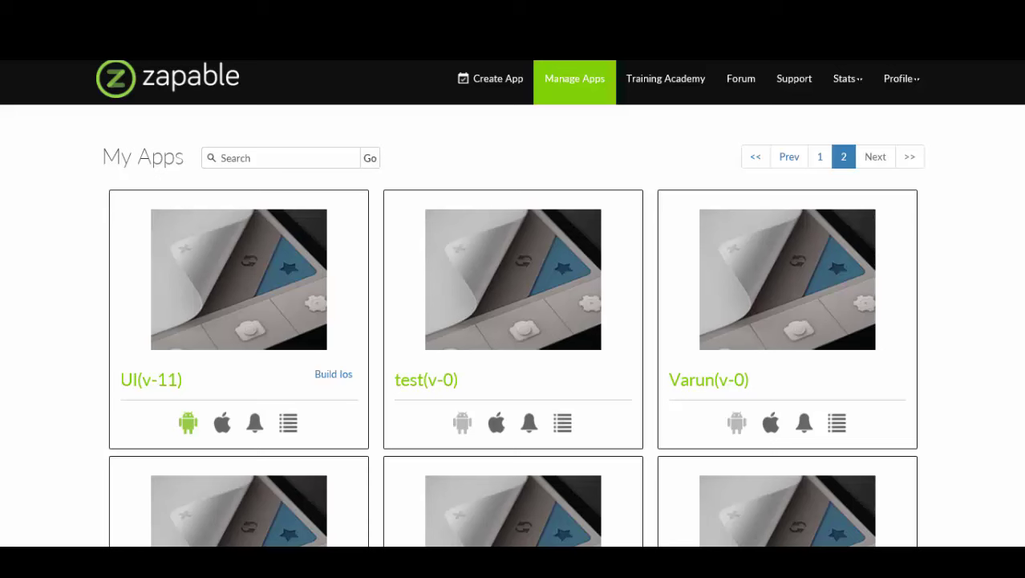
- Show the list of Zapable apps and open the Zapable Demo (v-0) options menu
{"action": "left_click", "coordinate": [564, 80]}
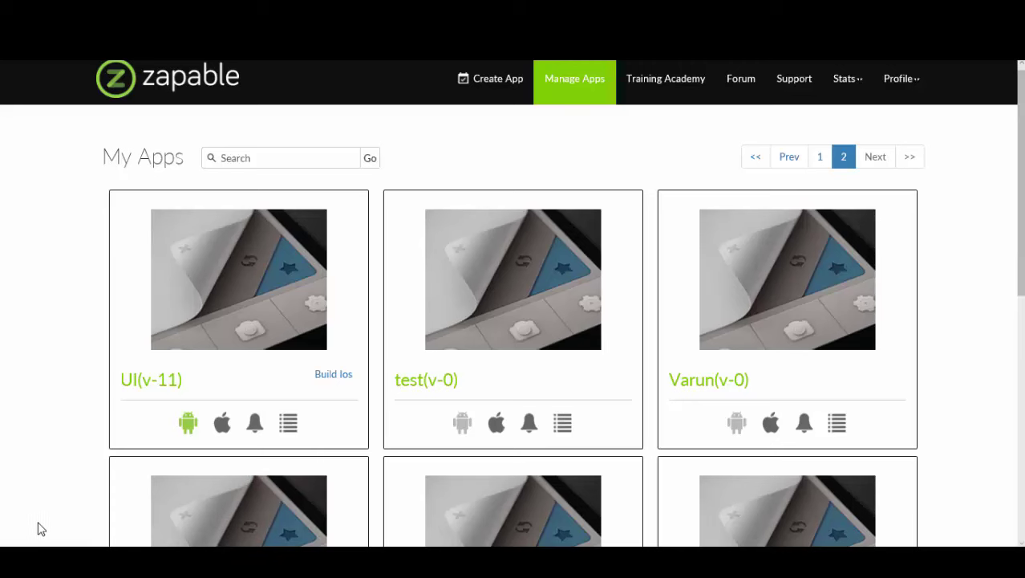
{"action": "key", "text": "super"}
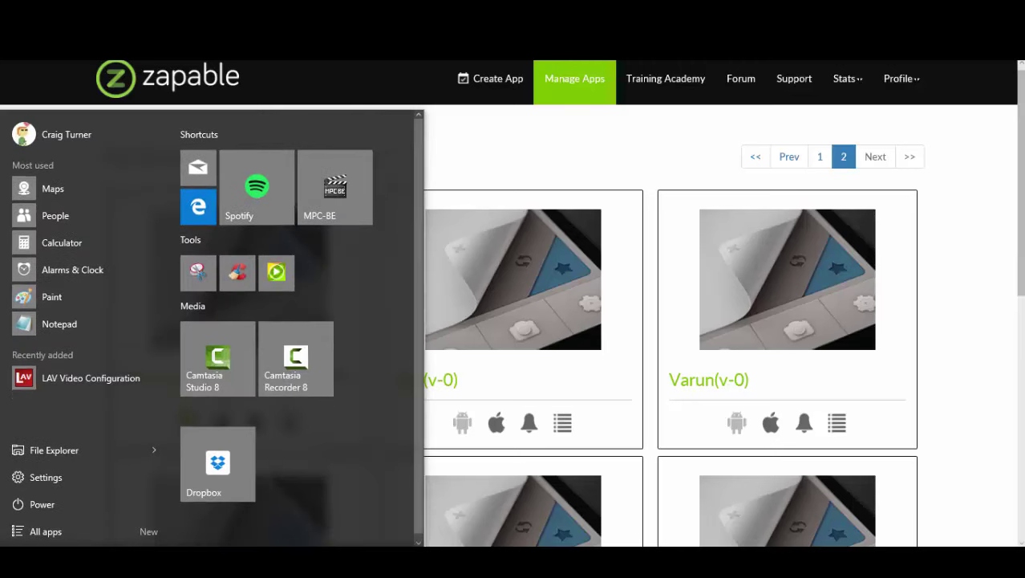
{"action": "key", "text": "super"}
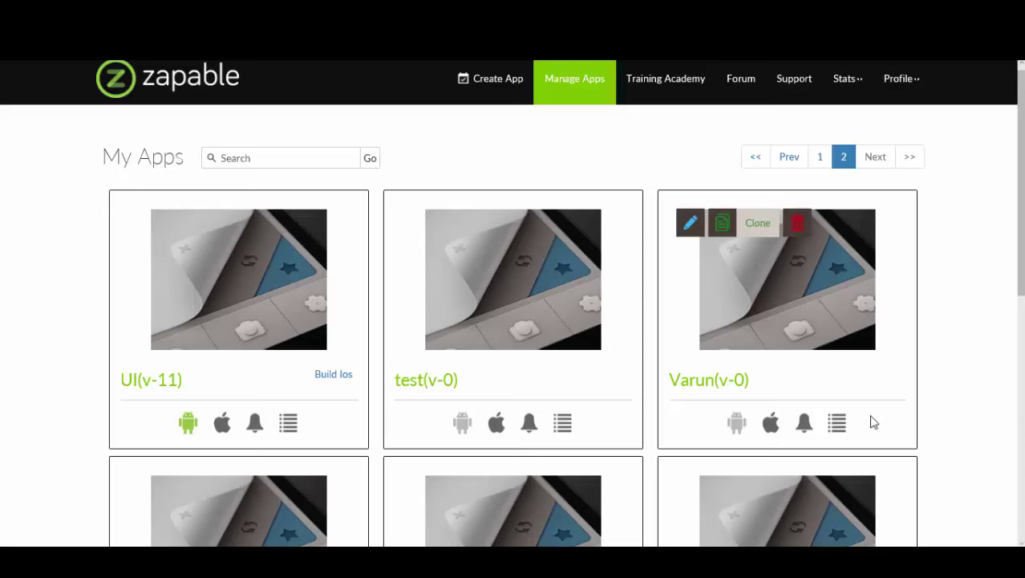
{"action": "scroll", "coordinate": [955, 284], "scroll_direction": "down", "scroll_amount": 6}
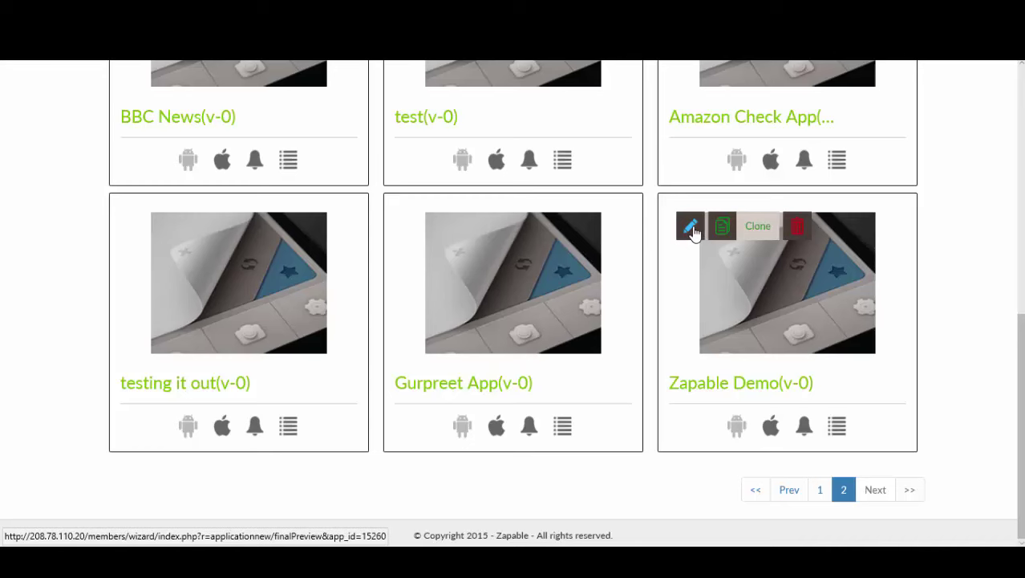
{"action": "scroll", "coordinate": [694, 238], "scroll_direction": "up", "scroll_amount": 6}
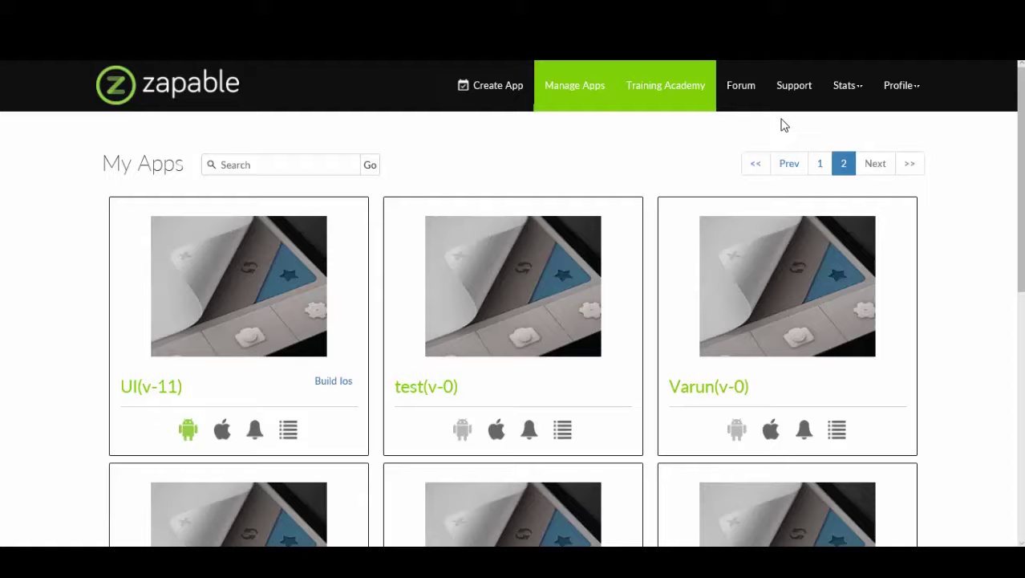
{"action": "scroll", "coordinate": [975, 213], "scroll_direction": "down", "scroll_amount": 6}
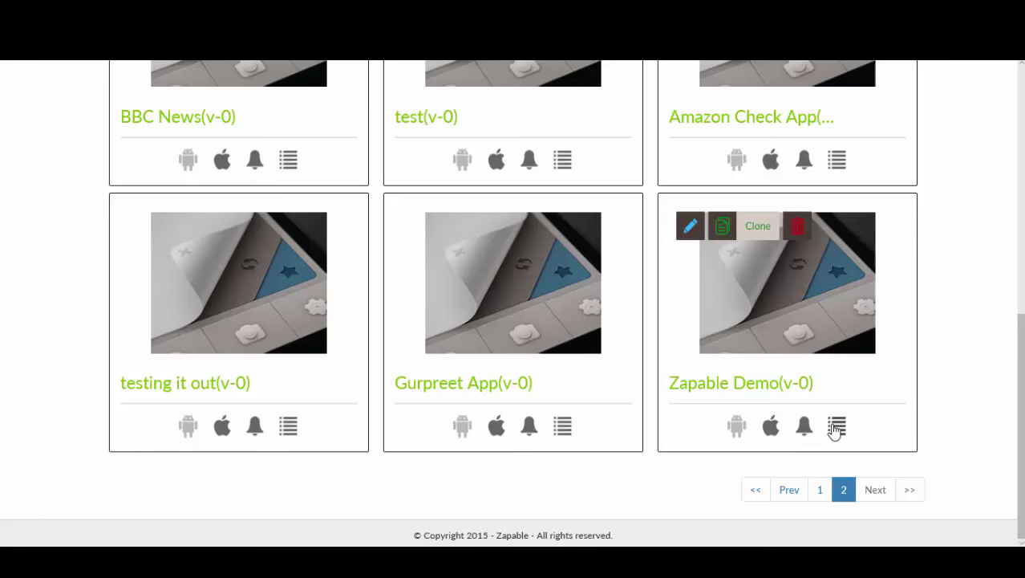
{"action": "left_click", "coordinate": [837, 427]}
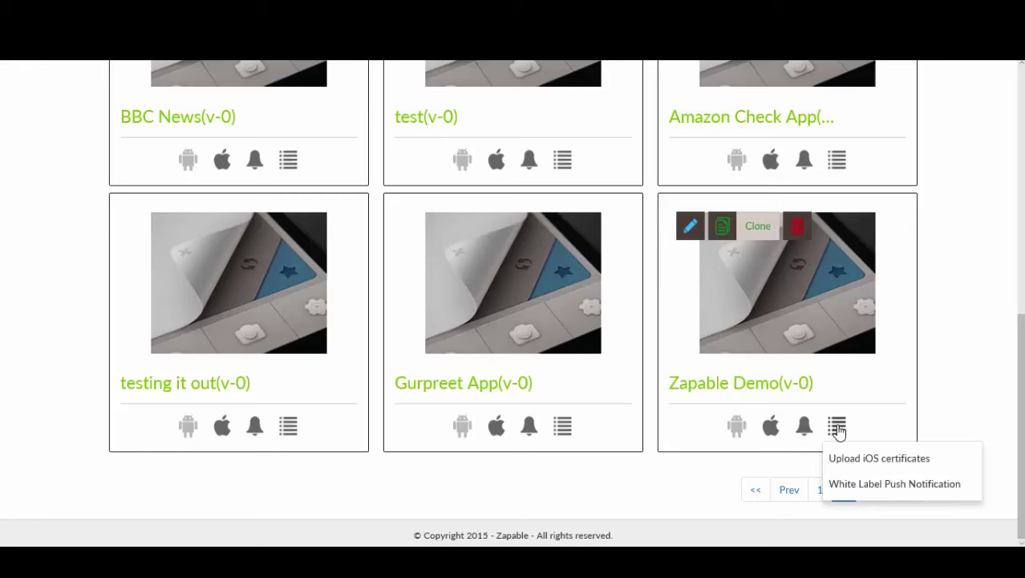
- Choose Upload iOS certificates for Zapable Demo and review the six steps of the Generate iOS App wizard
{"action": "left_click", "coordinate": [896, 465]}
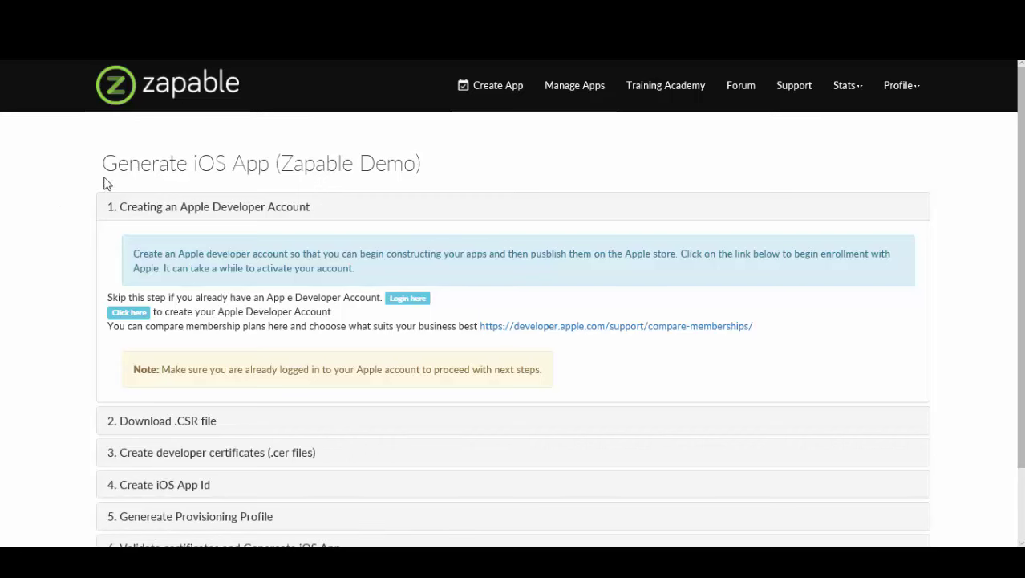
{"action": "scroll", "coordinate": [350, 187], "scroll_direction": "down", "scroll_amount": 2}
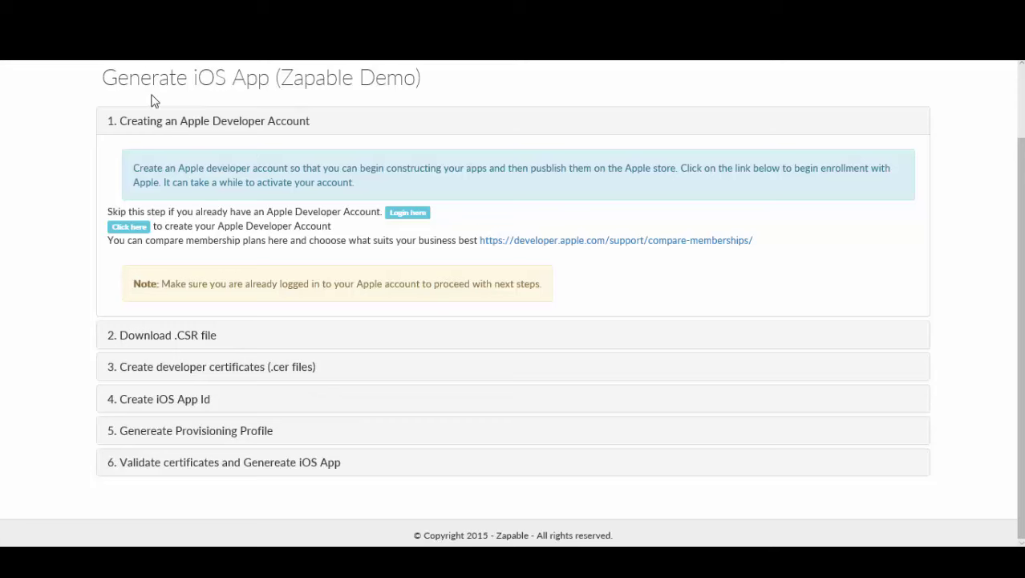
{"action": "scroll", "coordinate": [201, 207], "scroll_direction": "up", "scroll_amount": 2}
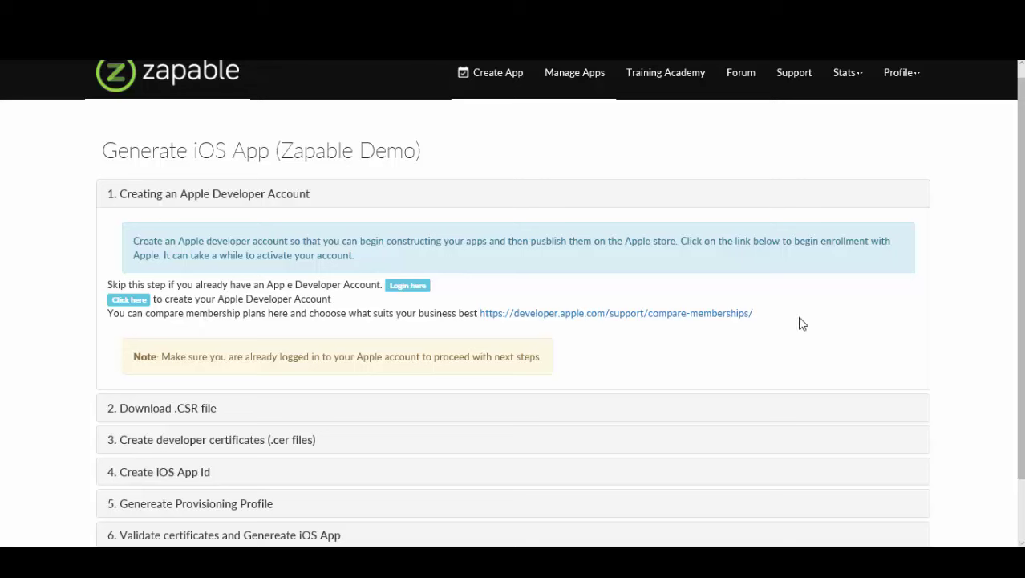
- Follow the developer.apple.com link, enter the account holder's first name and begin entering the Apple ID e-mail
{"action": "left_click", "coordinate": [691, 314]}
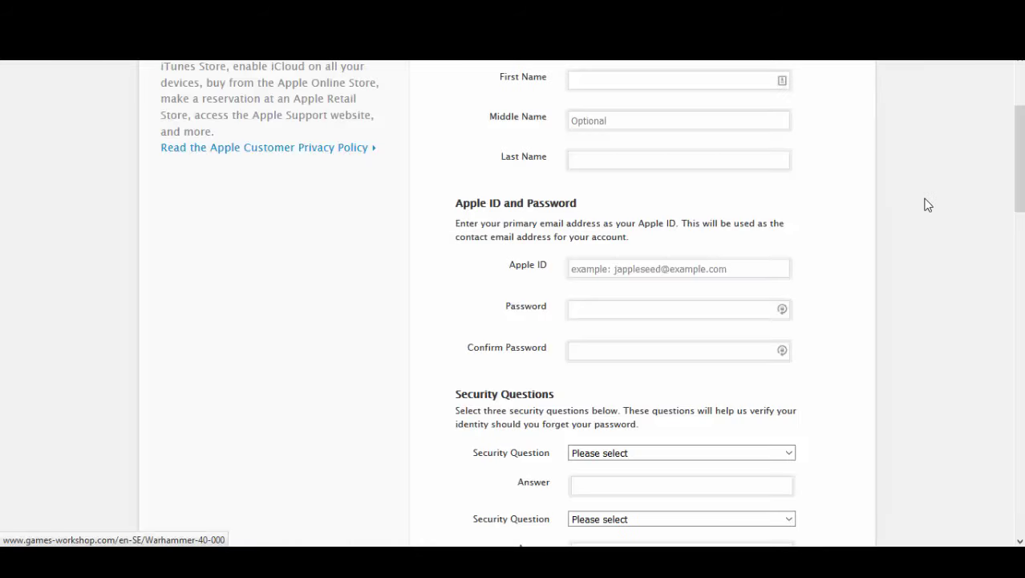
{"action": "scroll", "coordinate": [924, 203], "scroll_direction": "up", "scroll_amount": 2}
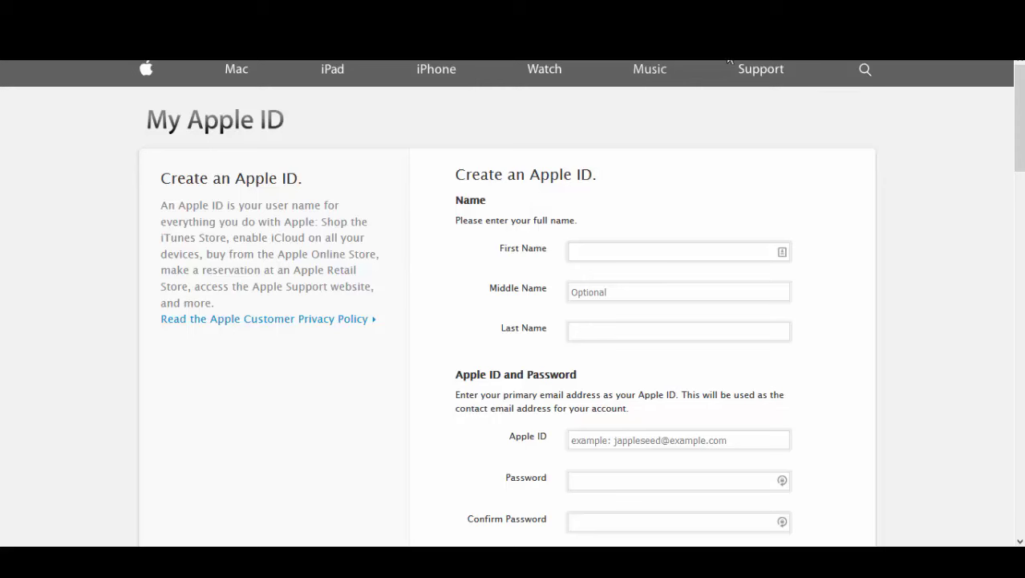
{"action": "left_click", "coordinate": [598, 251]}
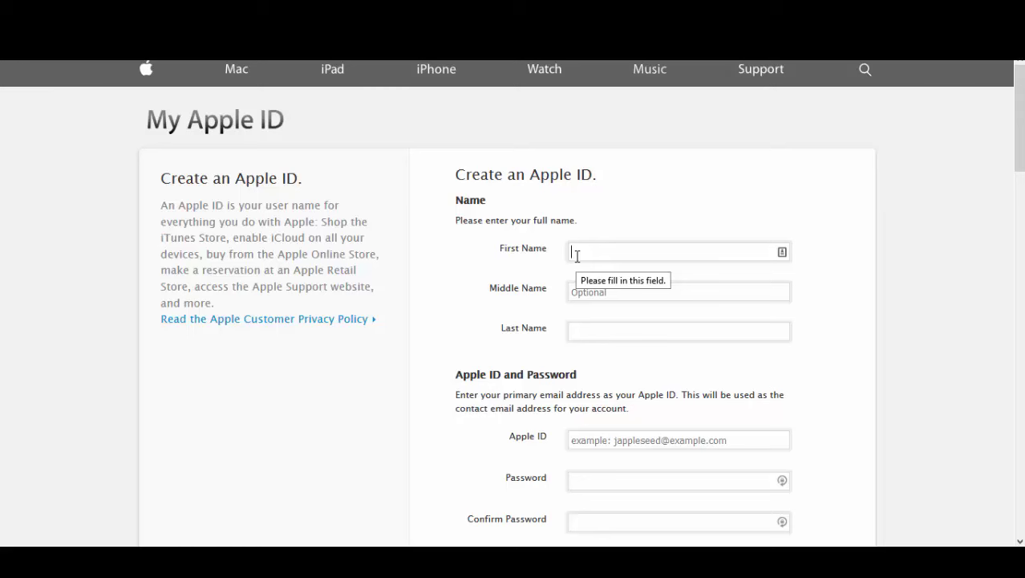
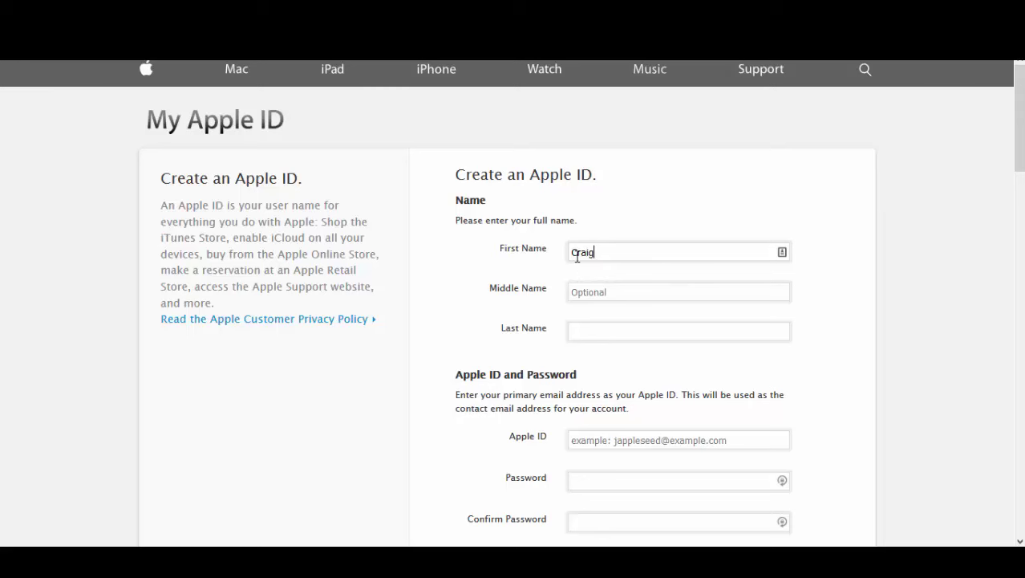
{"action": "scroll", "coordinate": [601, 268], "scroll_direction": "down", "scroll_amount": 2}
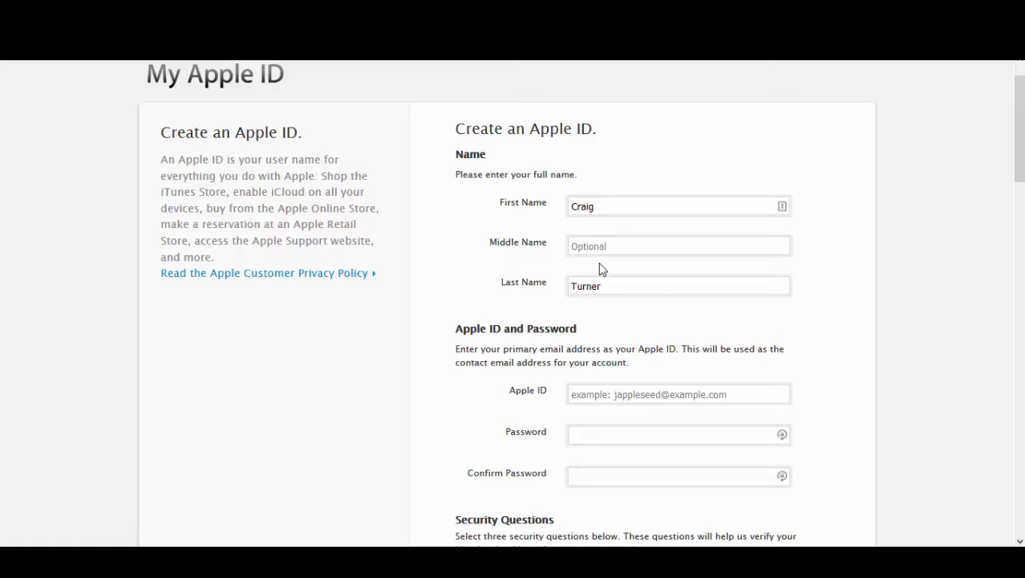
{"action": "left_click", "coordinate": [631, 267]}
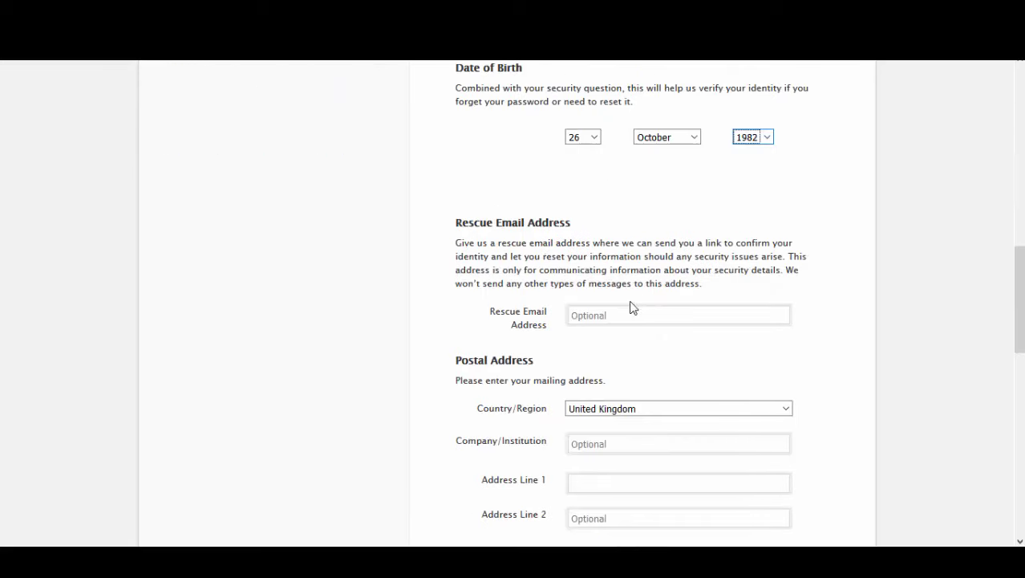
- Fill in the optional rescue e-mail and submit the form to create the Apple ID
{"action": "left_click", "coordinate": [629, 315]}
{"action": "type", "text": "ctr"}
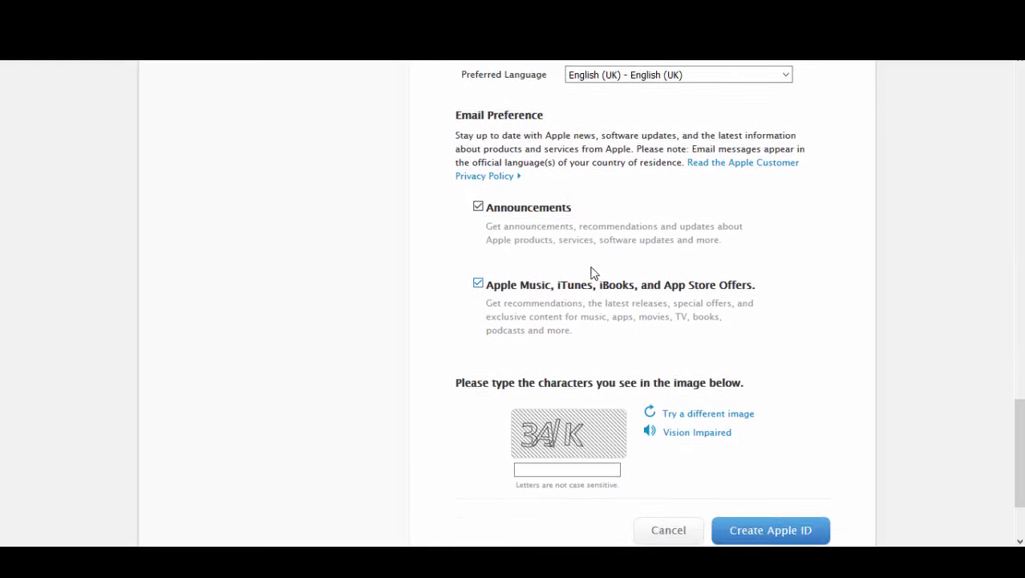
{"action": "scroll", "coordinate": [373, 108], "scroll_direction": "down", "scroll_amount": 2}
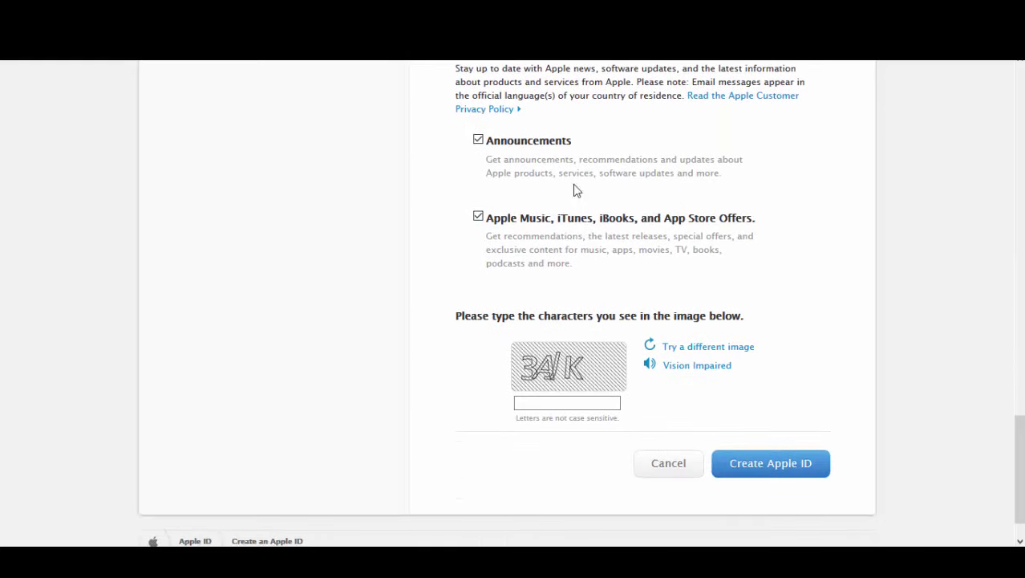
{"action": "scroll", "coordinate": [506, 203], "scroll_direction": "up", "scroll_amount": 1}
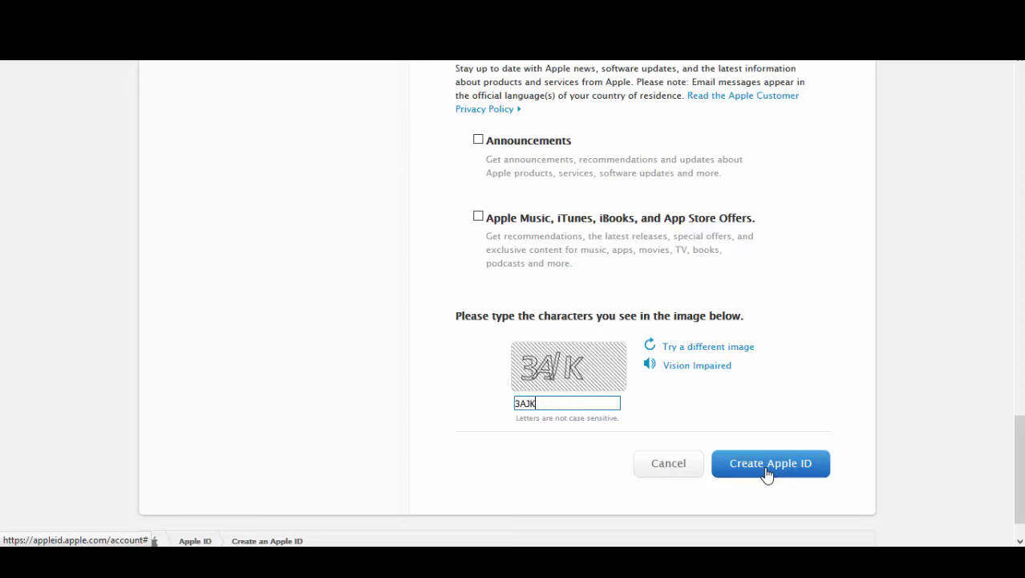
{"action": "left_click", "coordinate": [766, 469]}
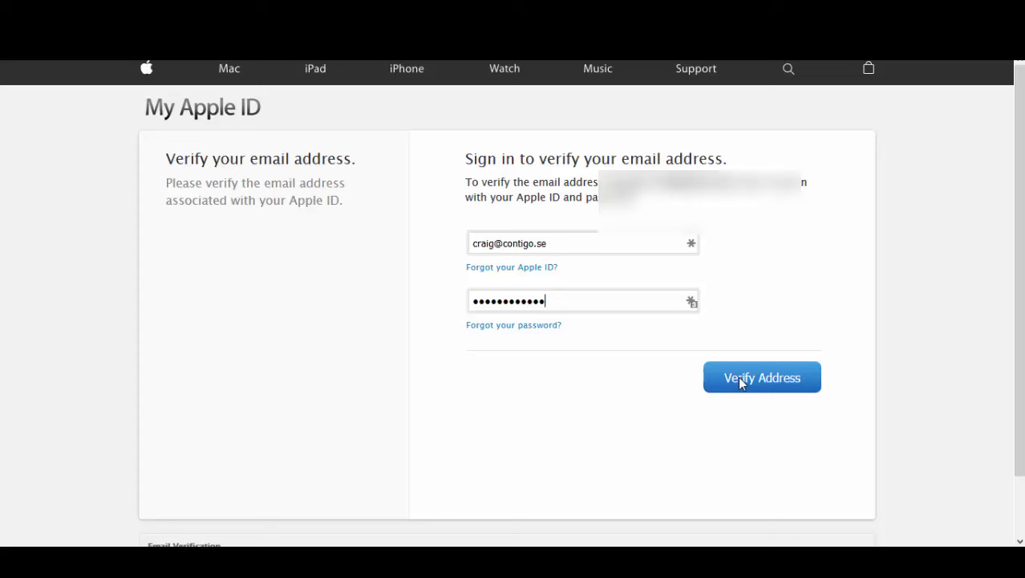
- Confirm the new Apple ID's e-mail address with Verify Address
{"action": "left_click", "coordinate": [742, 382]}
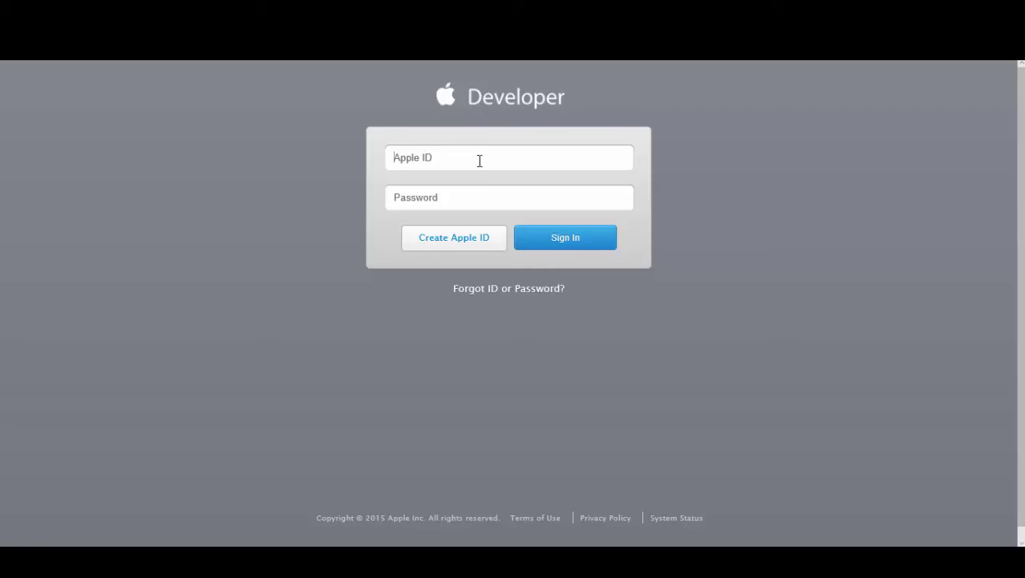
- Sign in to the Apple Developer site with the new Apple ID e-mail and its password
{"action": "left_click", "coordinate": [476, 161]}
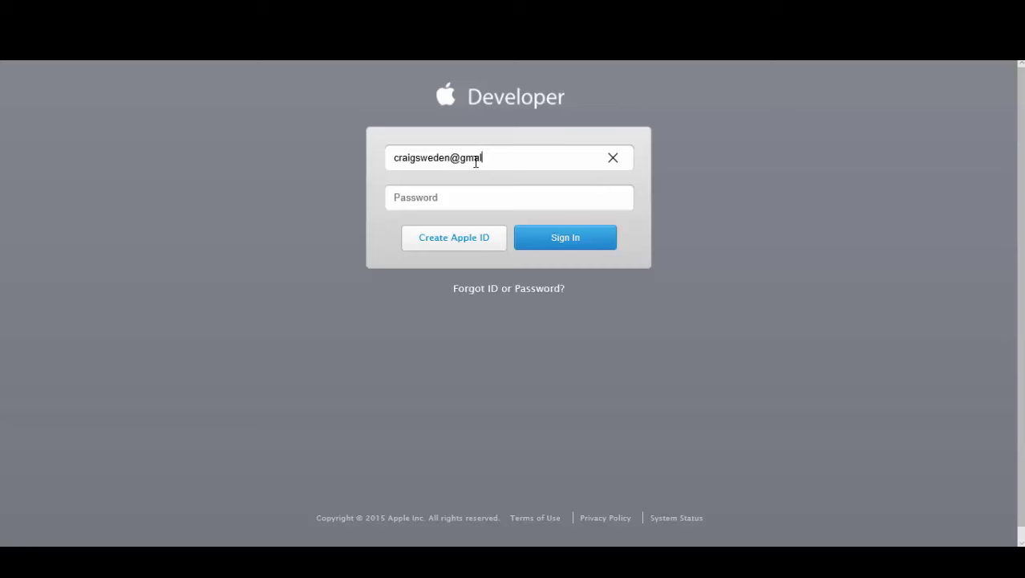
{"action": "key", "text": "Tab"}
{"action": "key", "text": "ctrl+v"}
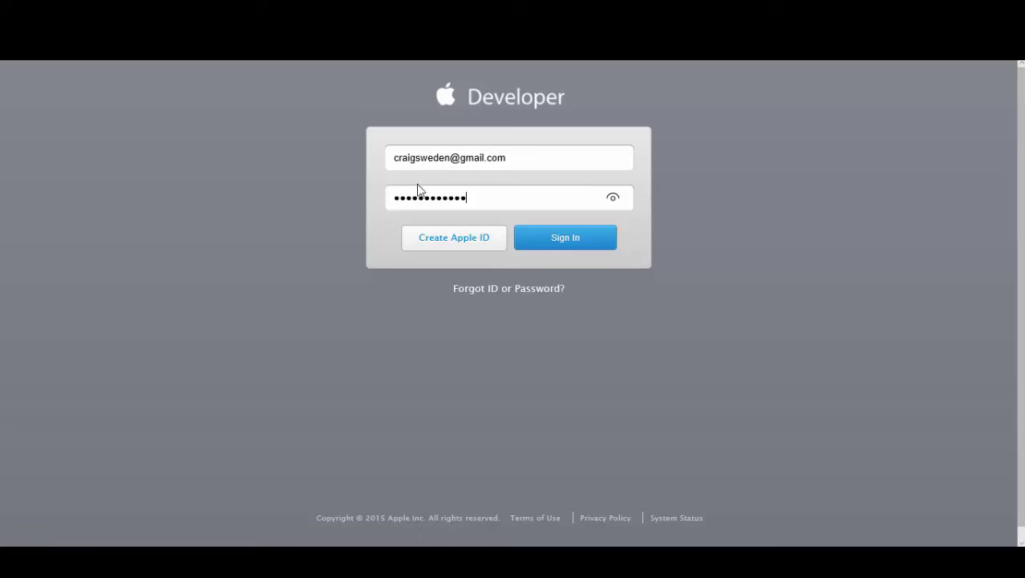
{"action": "left_click", "coordinate": [567, 242]}
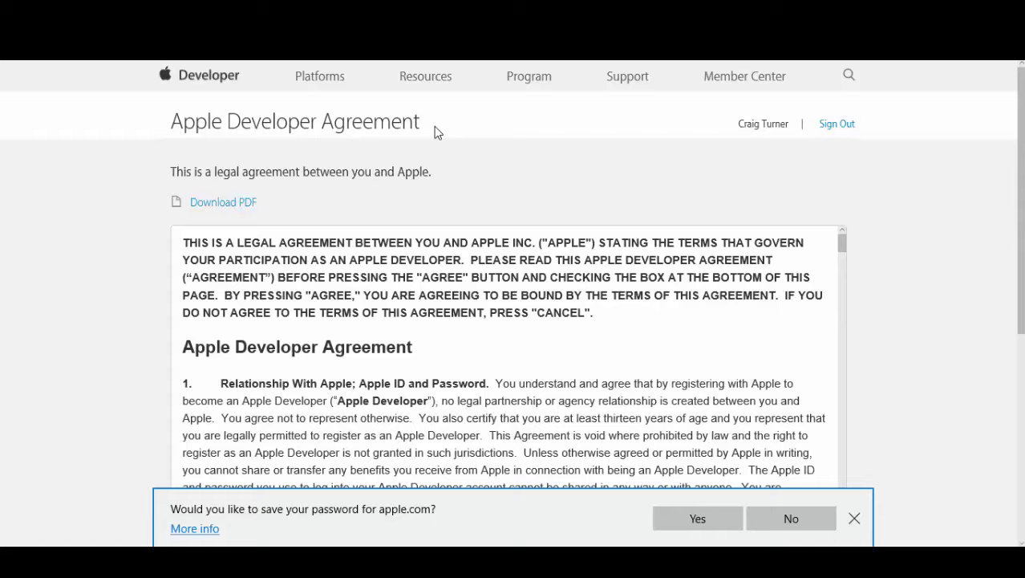
- Read through the Apple Developer Agreement, tick its confirmation checkbox and submit the acceptance
{"action": "scroll", "coordinate": [437, 167], "scroll_direction": "down", "scroll_amount": 1}
{"action": "scroll", "coordinate": [572, 193], "scroll_direction": "down", "scroll_amount": 1}
{"action": "scroll", "coordinate": [574, 193], "scroll_direction": "down", "scroll_amount": 15}
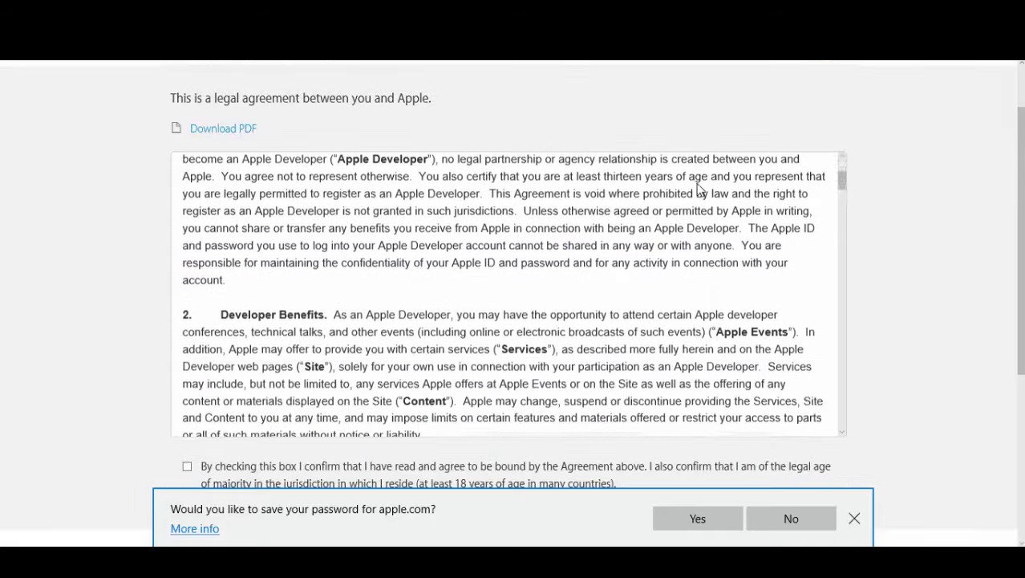
{"action": "scroll", "coordinate": [737, 225], "scroll_direction": "down", "scroll_amount": 20}
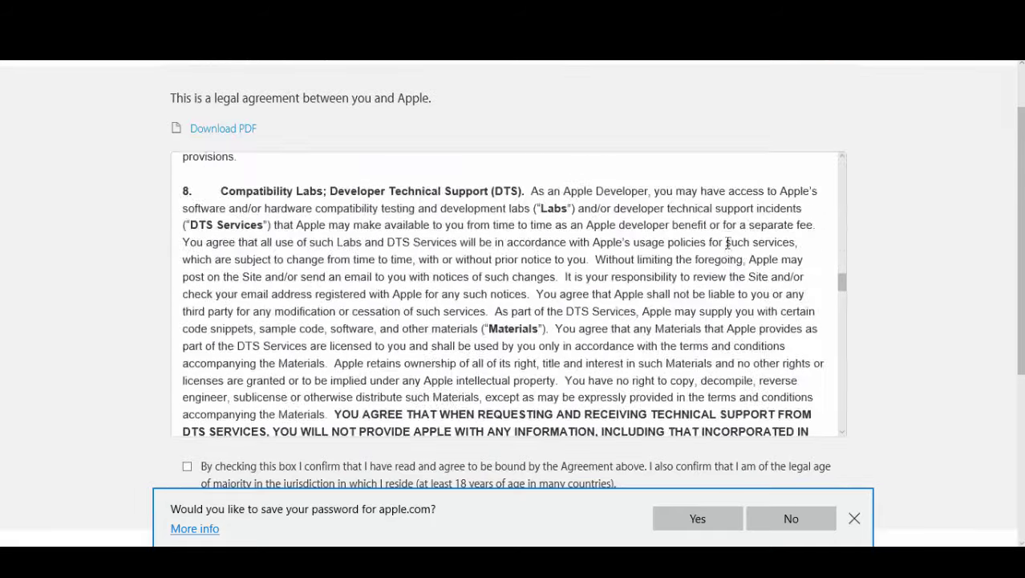
{"action": "scroll", "coordinate": [703, 290], "scroll_direction": "down", "scroll_amount": 15}
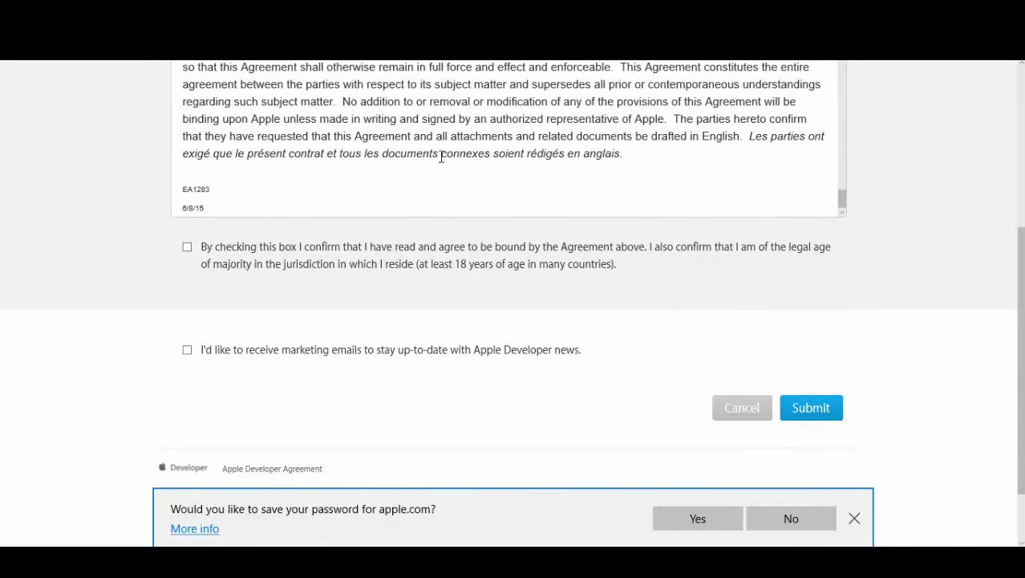
{"action": "left_click", "coordinate": [189, 249]}
{"action": "scroll", "coordinate": [872, 401], "scroll_direction": "down", "scroll_amount": 1}
{"action": "left_click", "coordinate": [812, 335]}
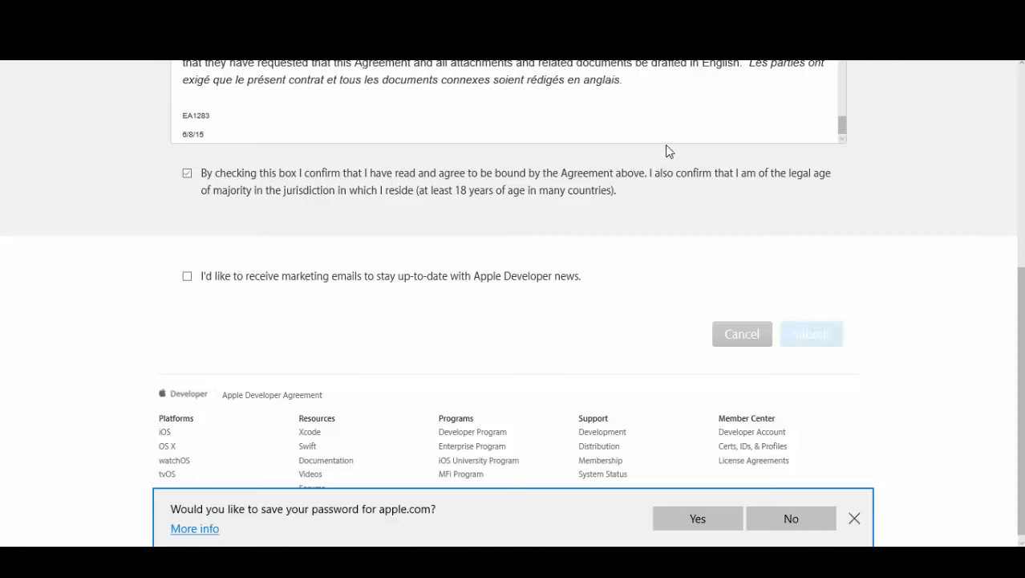